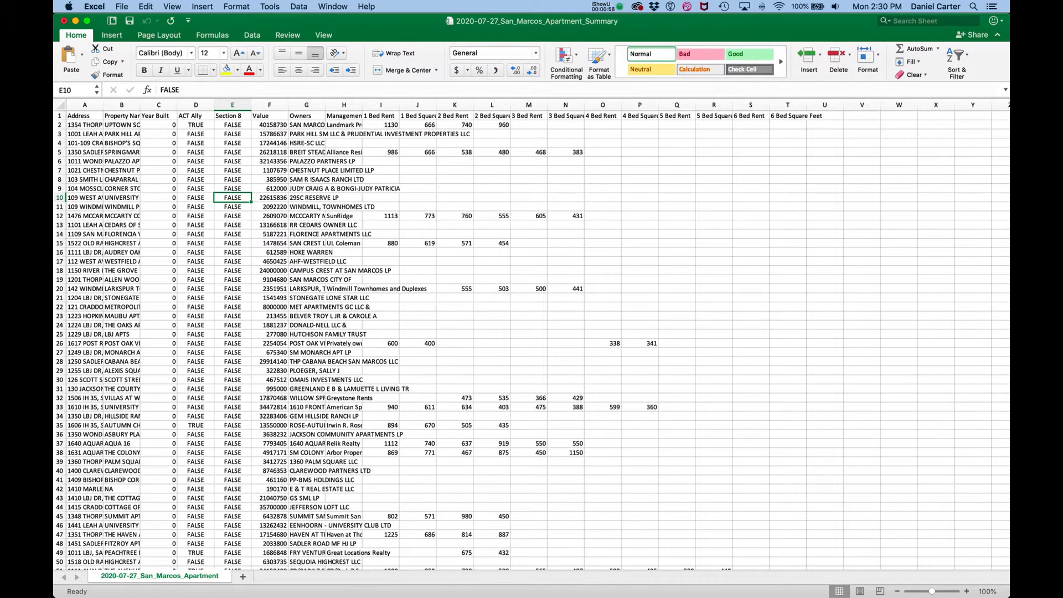
Create a PivotTable on a new worksheet from the whole apartment summary data range
{"action": "left_click_drag", "start_coordinate": [122, 161], "coordinate": [233, 280]}
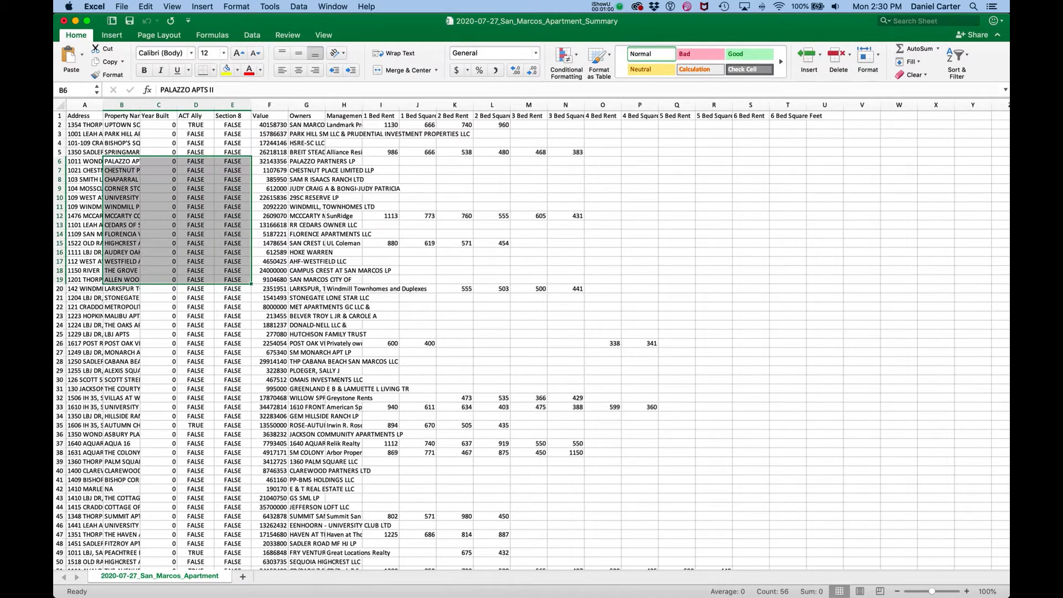
{"action": "left_click", "coordinate": [233, 134]}
{"action": "left_click", "coordinate": [299, 6]}
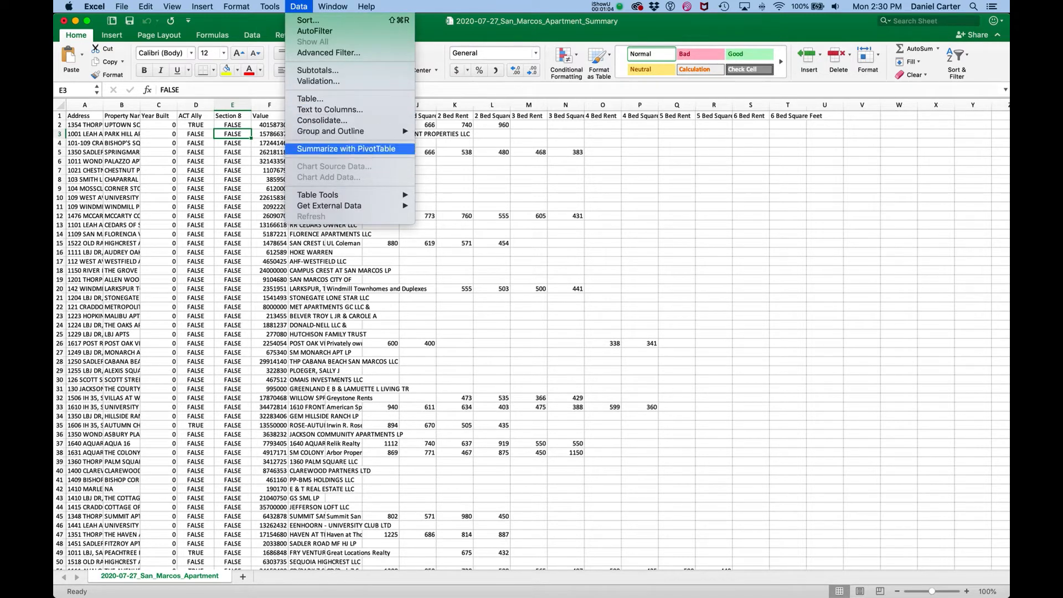
{"action": "left_click", "coordinate": [346, 148]}
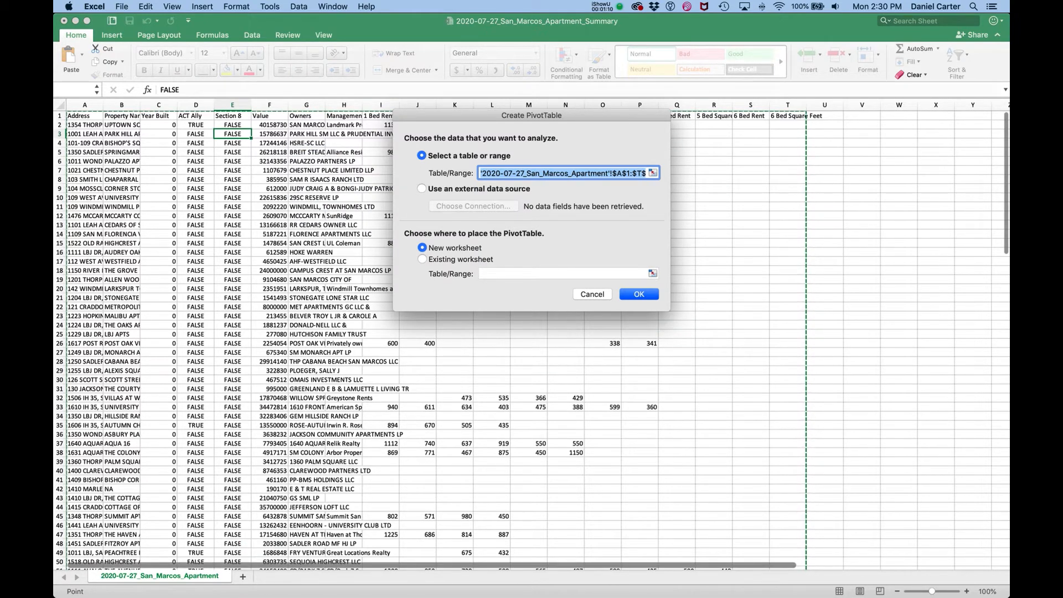
{"action": "key", "text": "Return"}
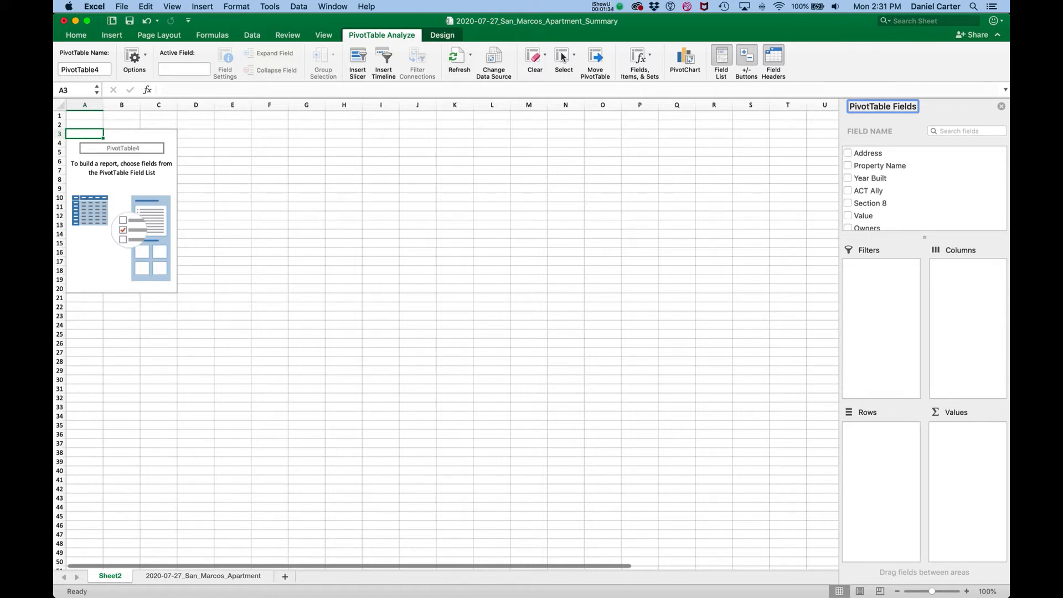
Group the pivot table rows by ACT Ally and add 2 Bed Rent to its values
{"action": "left_click_drag", "start_coordinate": [869, 190], "coordinate": [864, 437]}
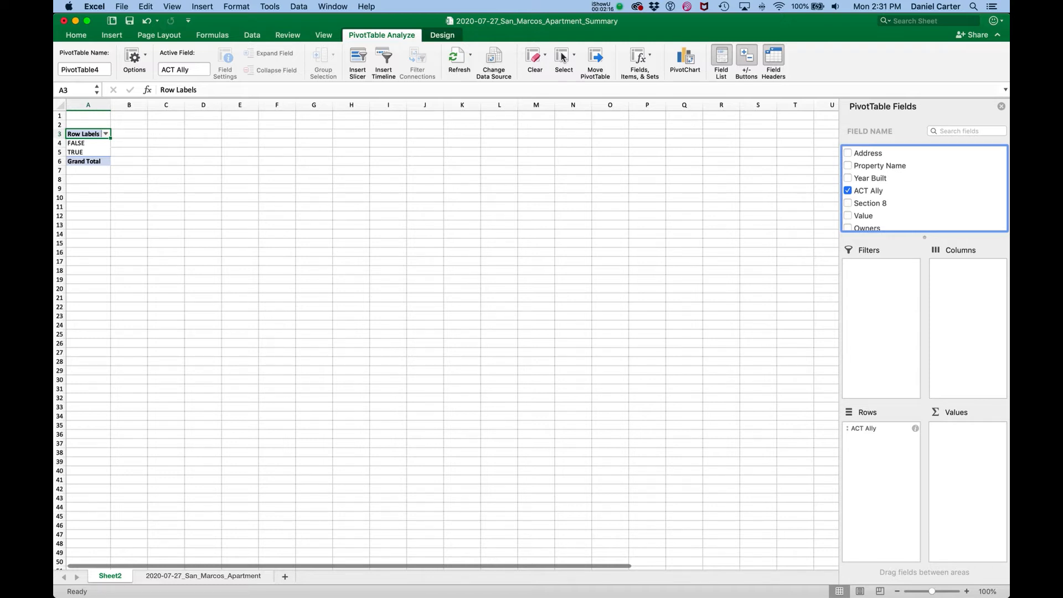
{"action": "scroll", "coordinate": [925, 189], "scroll_direction": "down", "scroll_amount": 4}
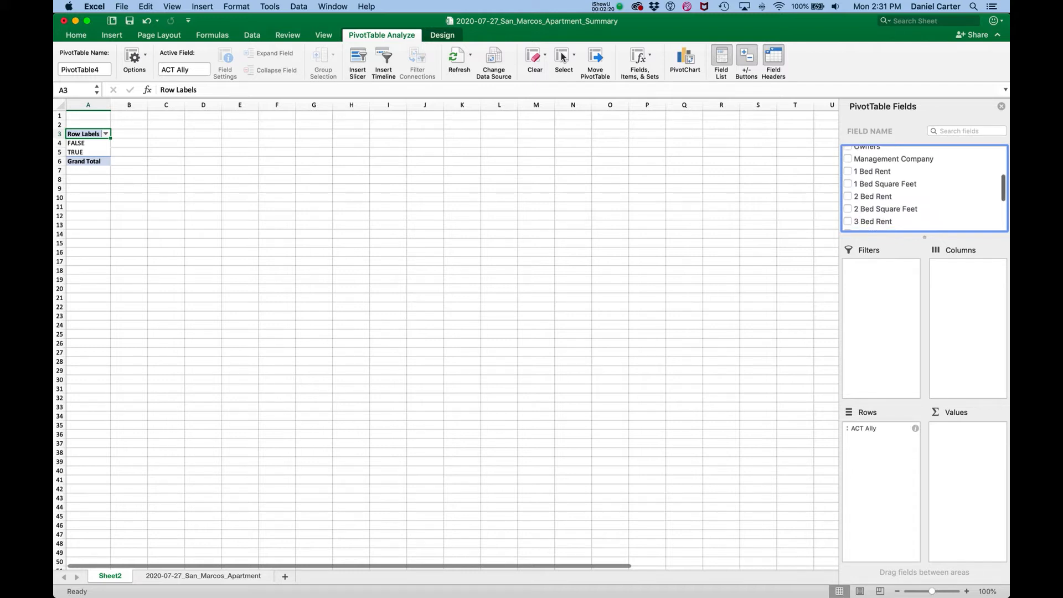
{"action": "left_click_drag", "start_coordinate": [873, 196], "coordinate": [937, 454]}
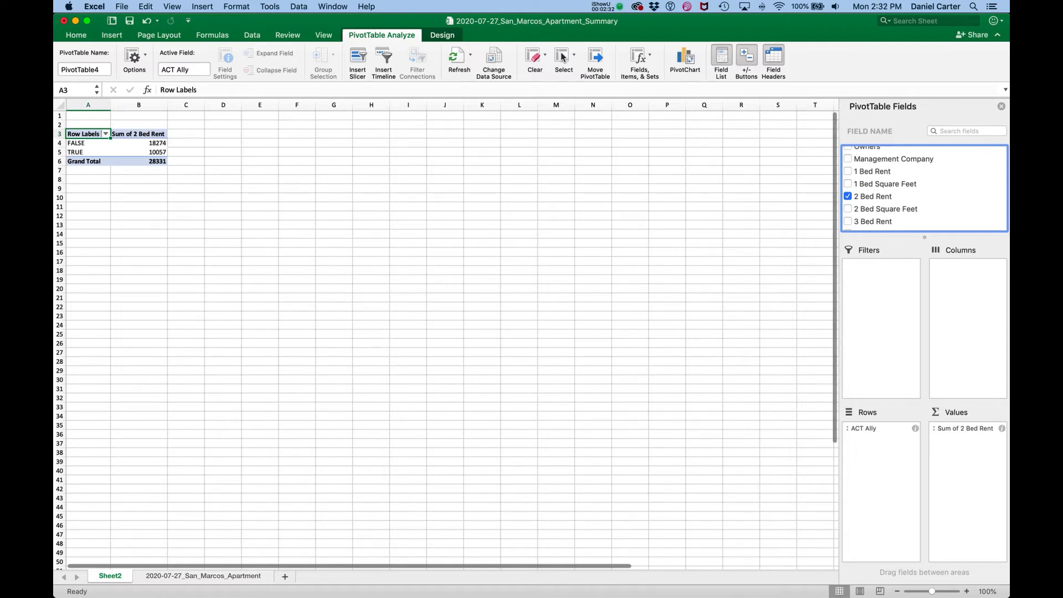
Check the summary figures of the 2 Bed Rent column in the source sheet and return to the pivot table
{"action": "key", "text": "ctrl+Page_Down"}
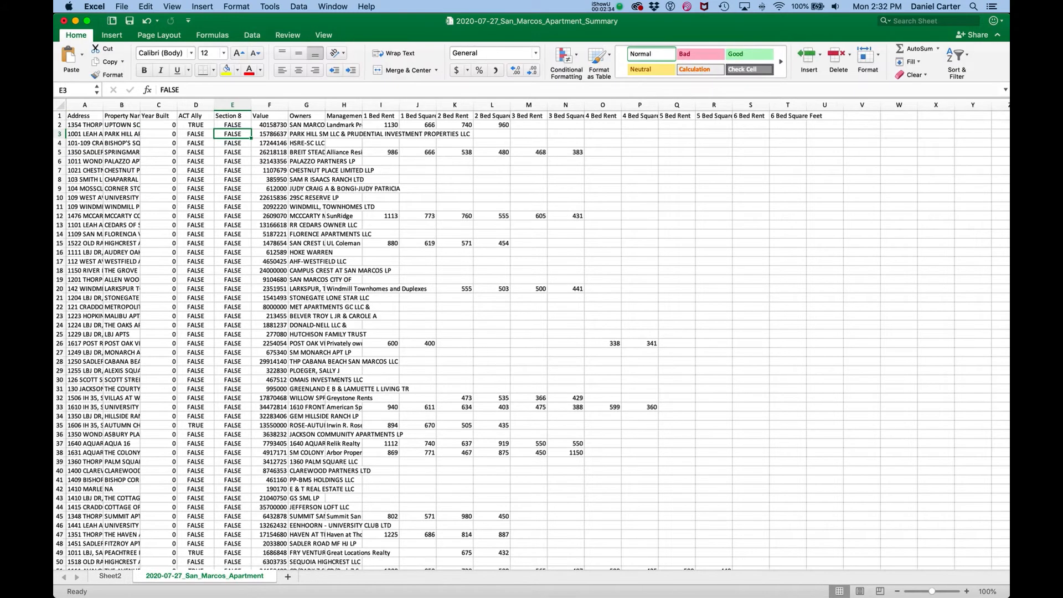
{"action": "left_click", "coordinate": [455, 104]}
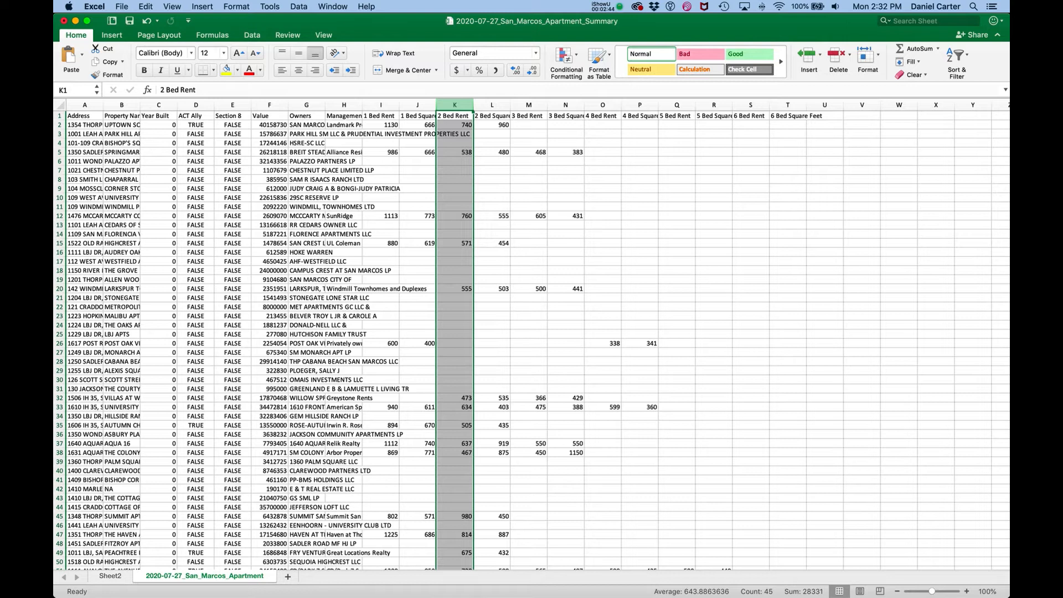
{"action": "left_click", "coordinate": [110, 576]}
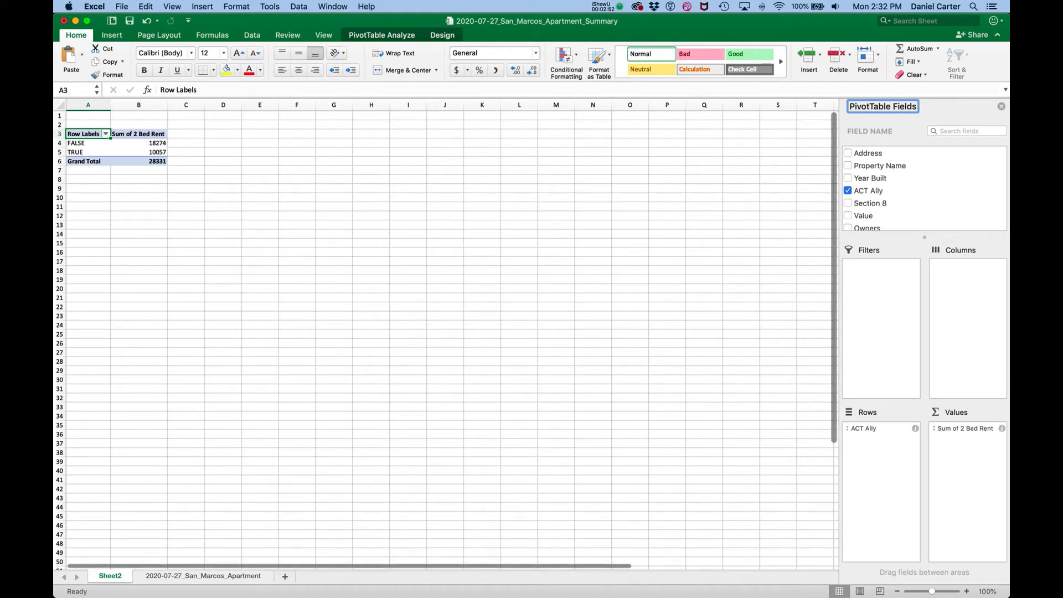
Summarize the 2 Bed Rent value field by Average instead of Sum
{"action": "left_click", "coordinate": [1002, 429]}
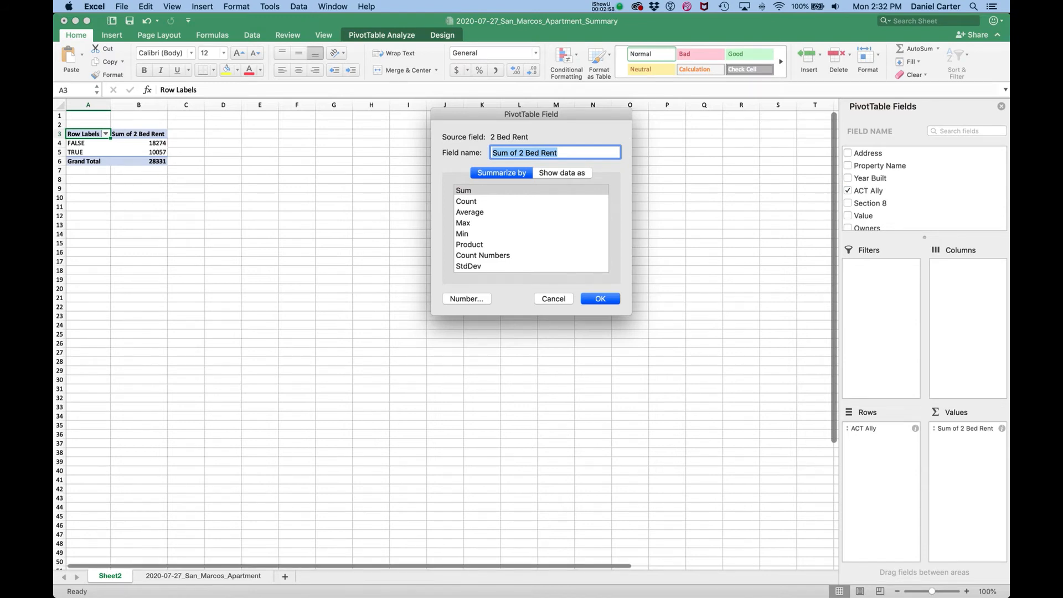
{"action": "left_click", "coordinate": [467, 201]}
{"action": "left_click", "coordinate": [469, 212]}
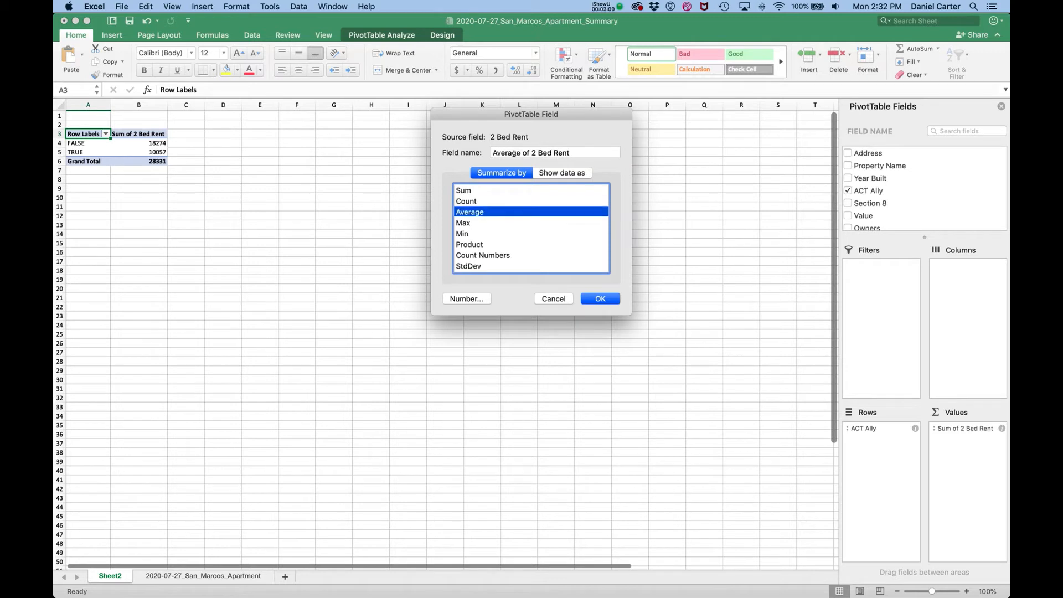
{"action": "key", "text": "Return"}
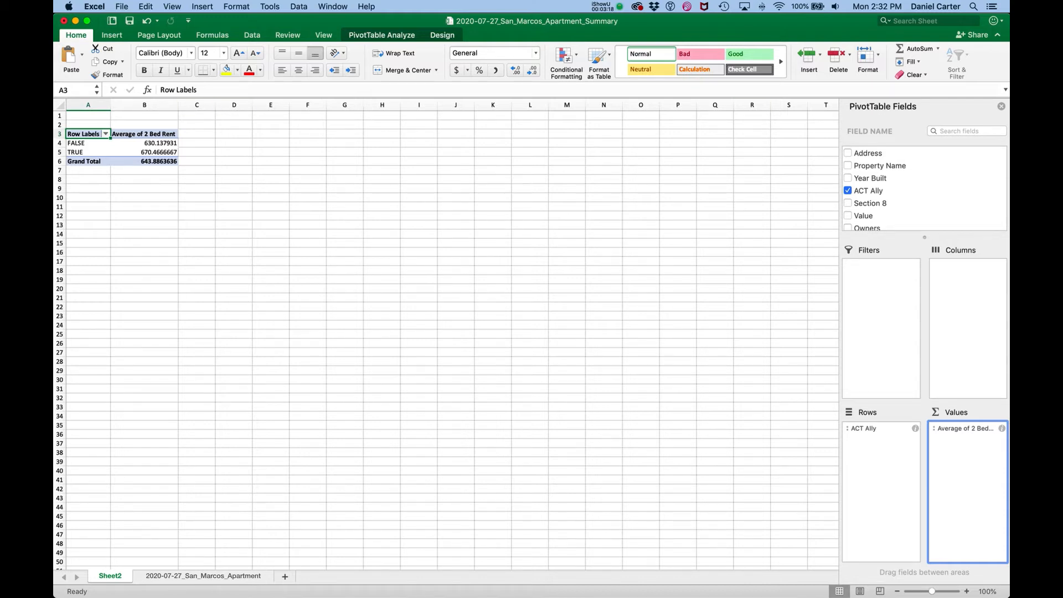
Add 2 Bed Square Feet to the pivot table values and summarize it by Average
{"action": "scroll", "coordinate": [924, 188], "scroll_direction": "down", "scroll_amount": 5}
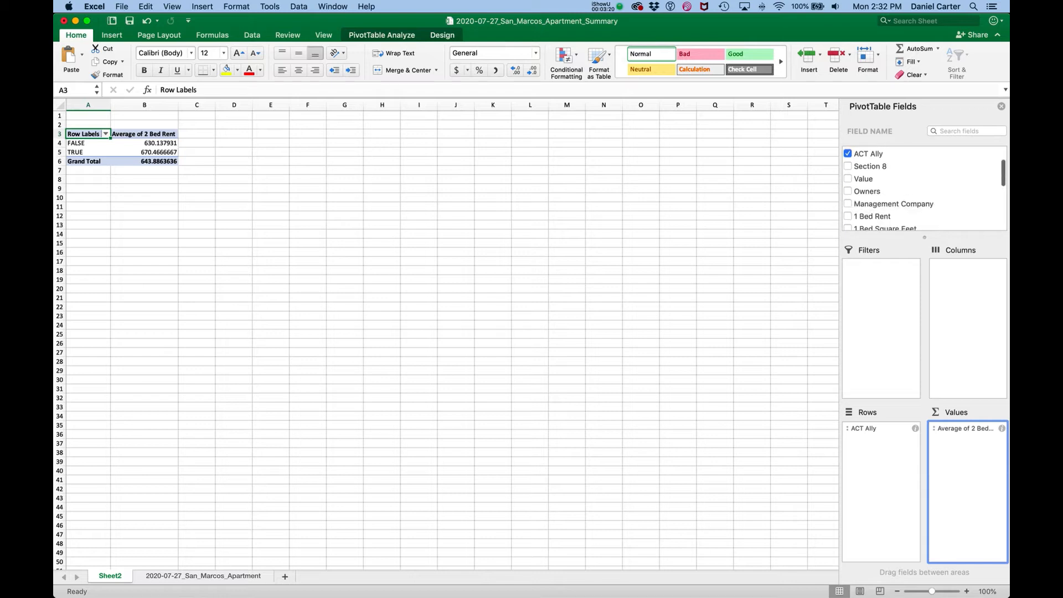
{"action": "scroll", "coordinate": [924, 188], "scroll_direction": "down", "scroll_amount": 1}
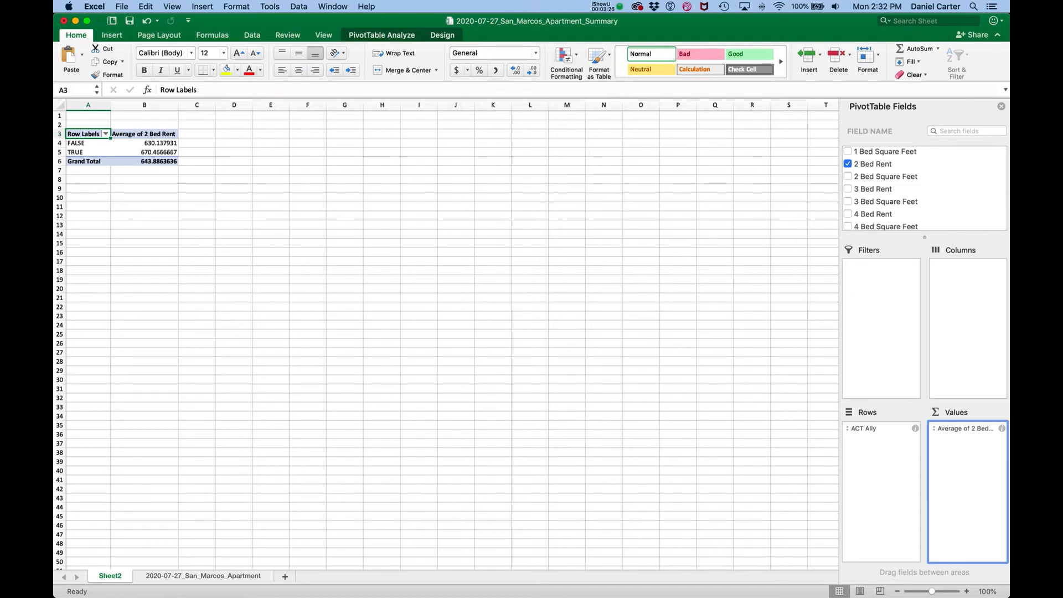
{"action": "left_click_drag", "start_coordinate": [885, 176], "coordinate": [931, 468]}
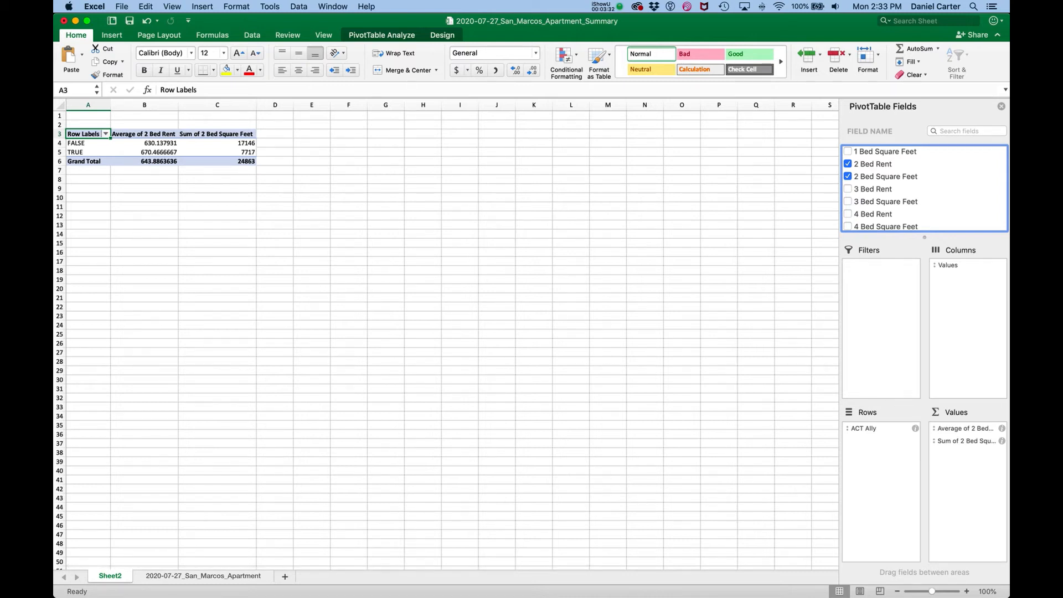
{"action": "left_click_drag", "start_coordinate": [966, 442], "coordinate": [973, 441]}
{"action": "left_click", "coordinate": [1002, 442]}
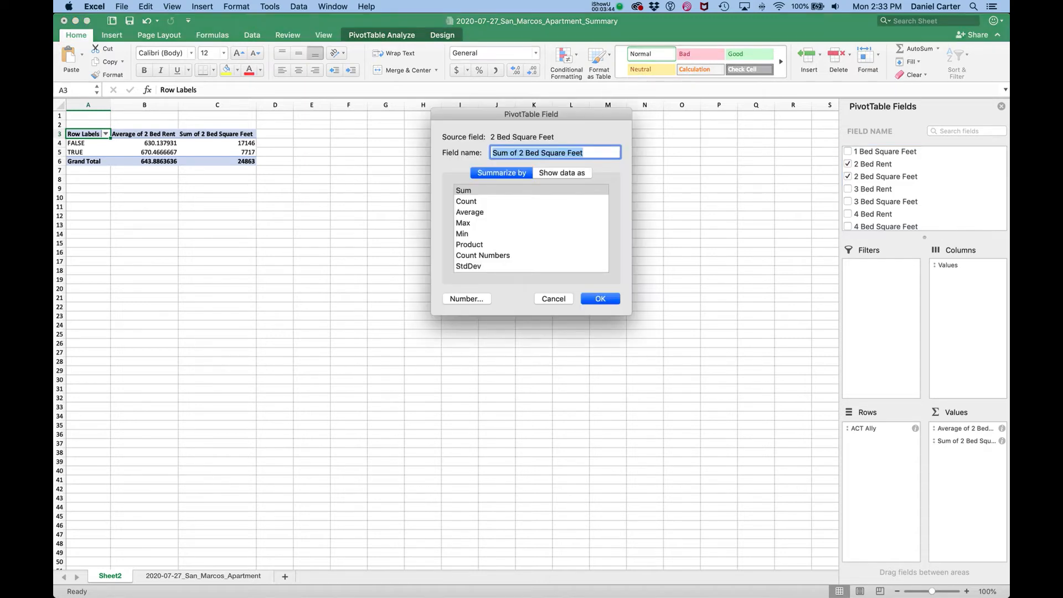
{"action": "left_click", "coordinate": [471, 213]}
{"action": "key", "text": "Return"}
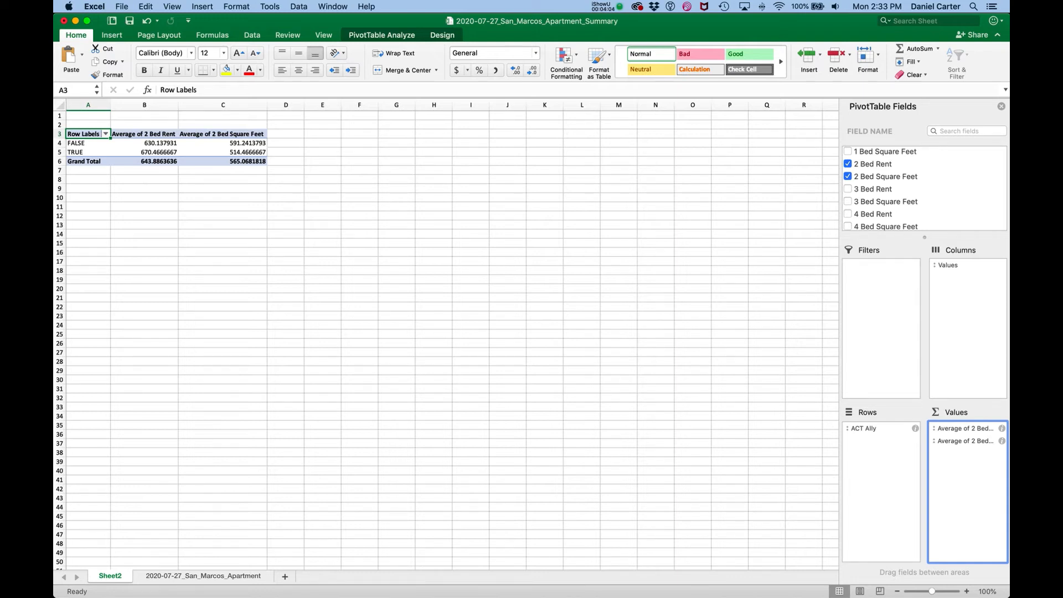
Add ACT Ally to the pivot table values, summarized by Count
{"action": "left_click", "coordinate": [203, 576]}
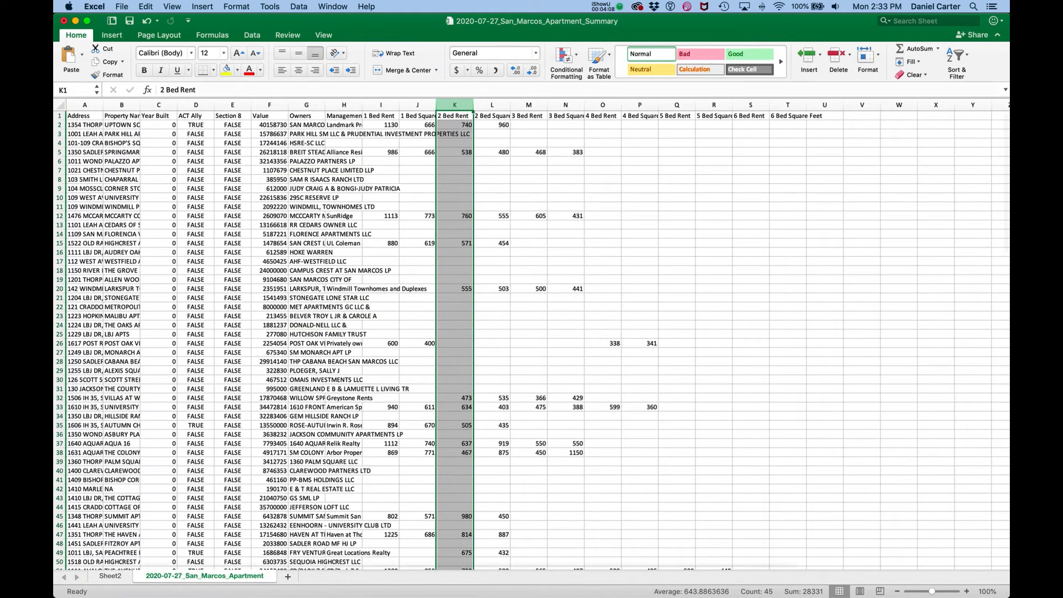
{"action": "left_click", "coordinate": [110, 576]}
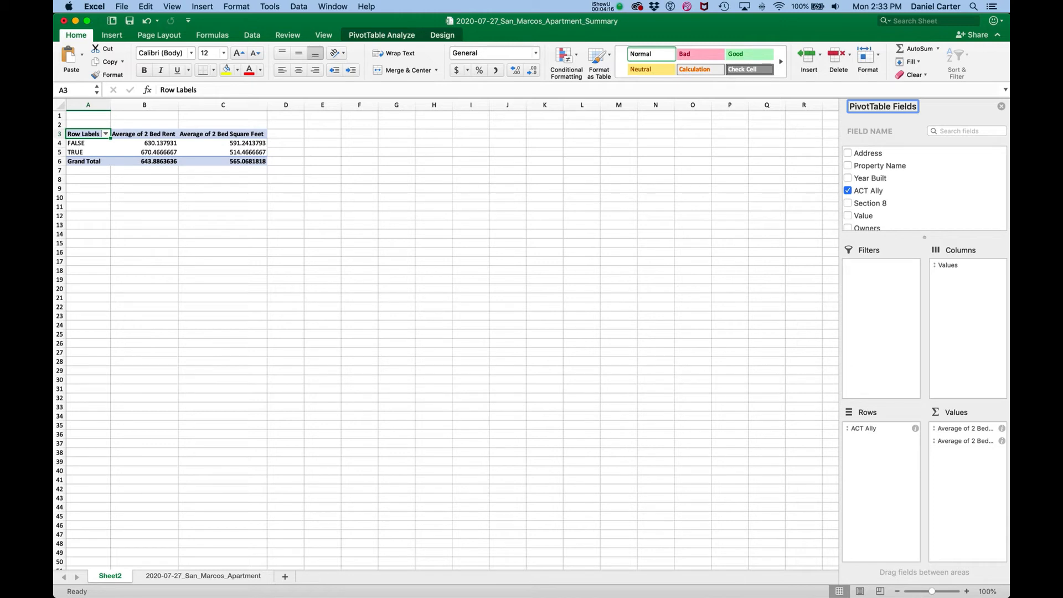
{"action": "left_click_drag", "start_coordinate": [869, 191], "coordinate": [941, 501]}
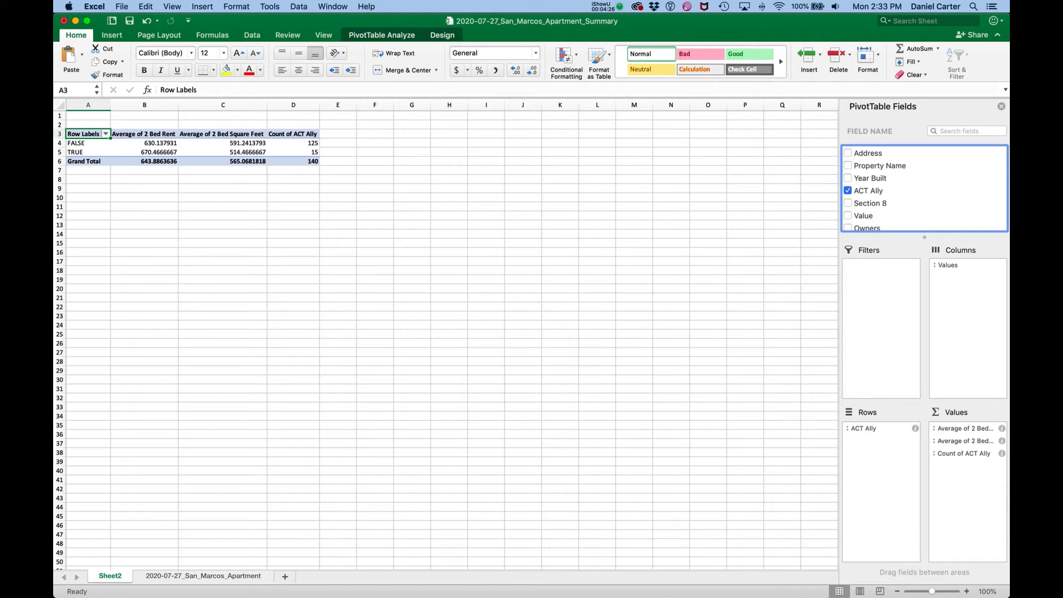
{"action": "left_click", "coordinate": [1002, 453]}
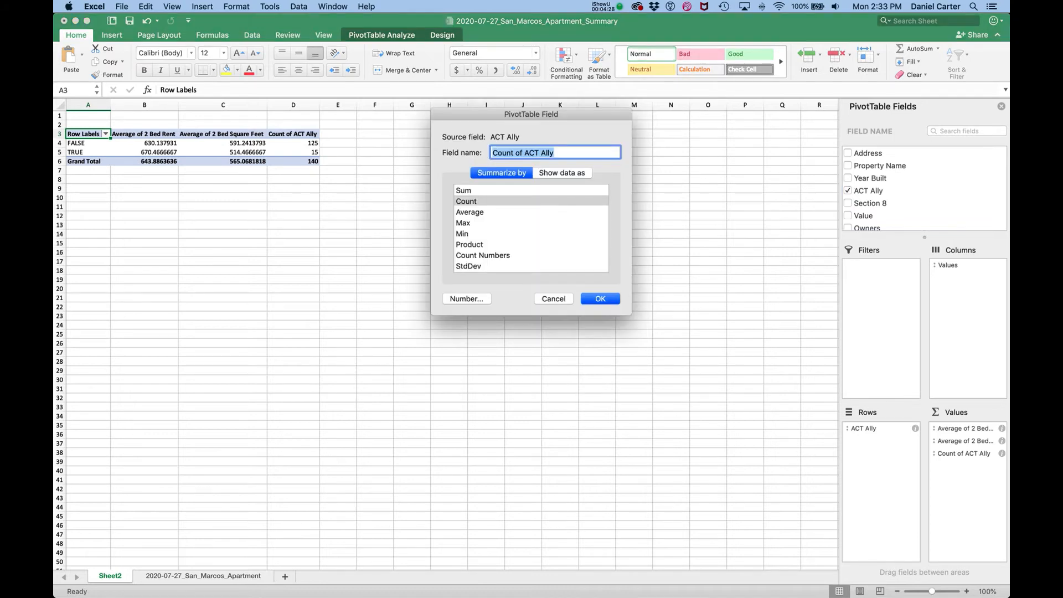
{"action": "key", "text": "Return"}
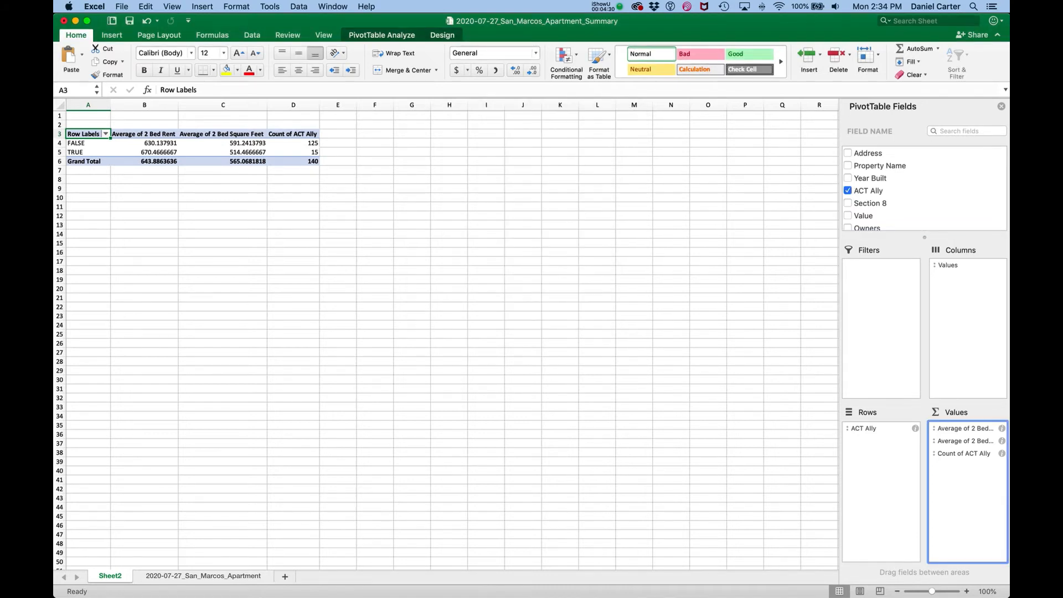
{"action": "left_click", "coordinate": [293, 152]}
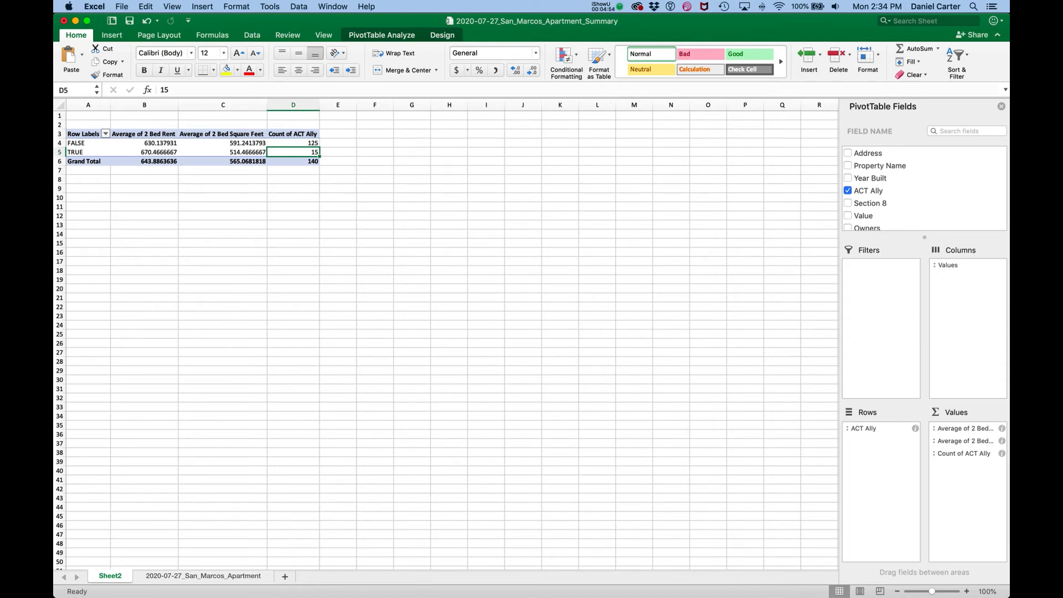
Switch to the 2020-07-27_San_Marcos_Apartment_Police_Reports workbook and create a PivotTable from its data on a new worksheet
{"action": "key", "text": "ctrl+Up"}
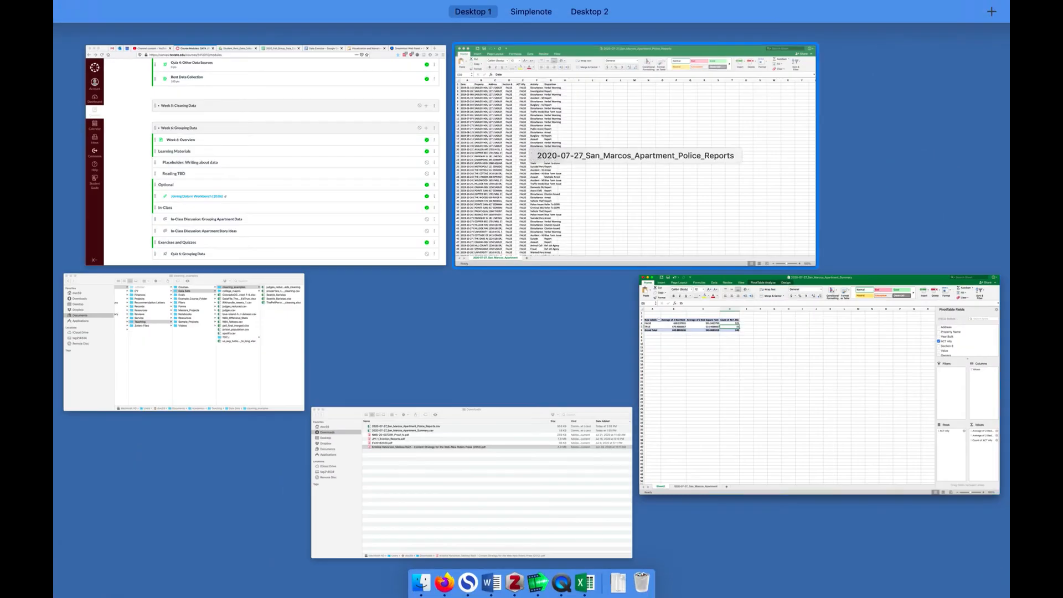
{"action": "left_click", "coordinate": [635, 160]}
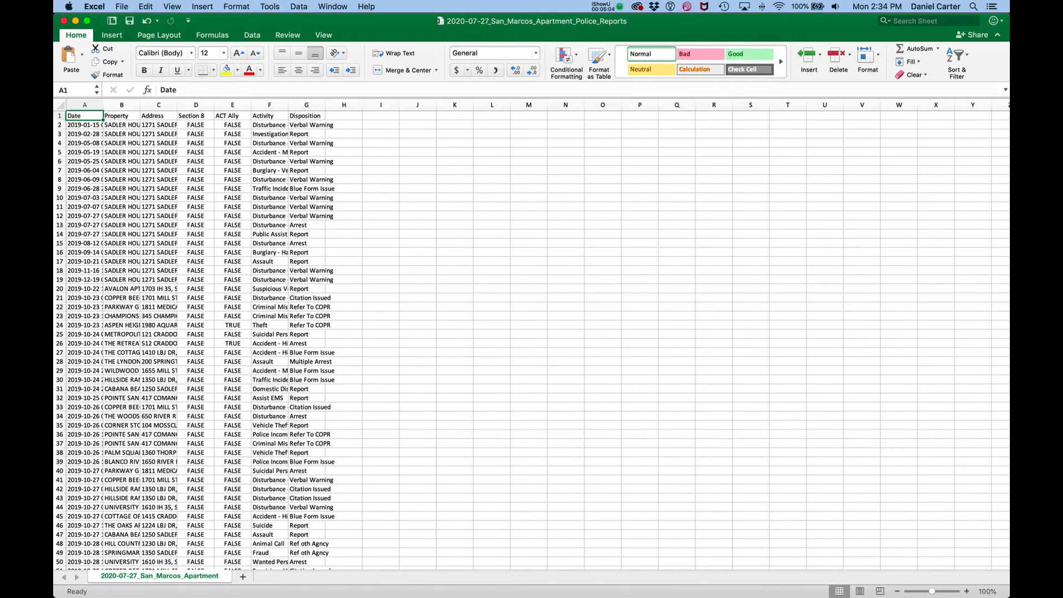
{"action": "left_click", "coordinate": [158, 180]}
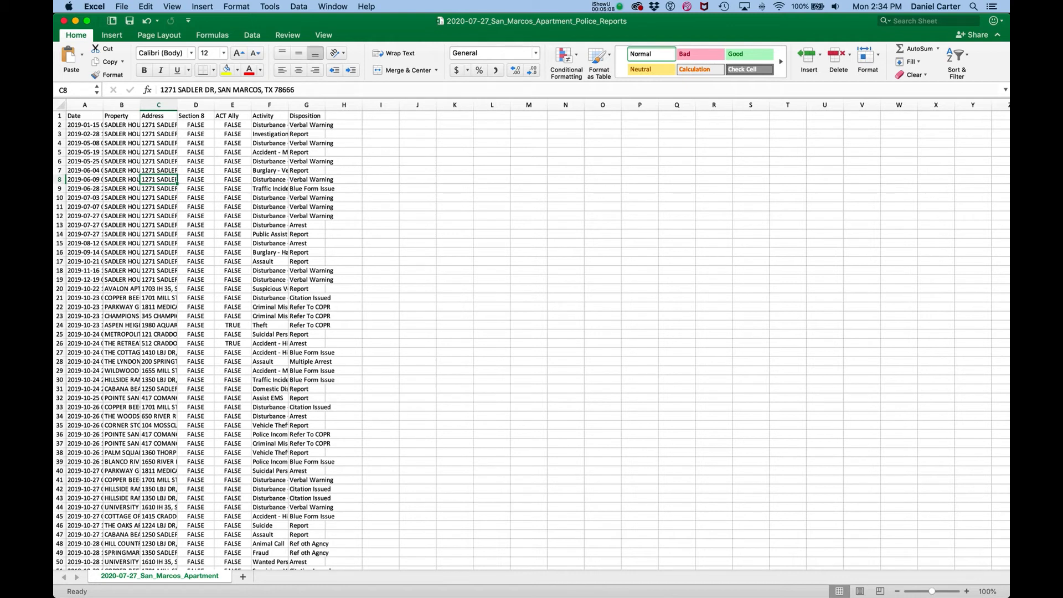
{"action": "left_click", "coordinate": [299, 6]}
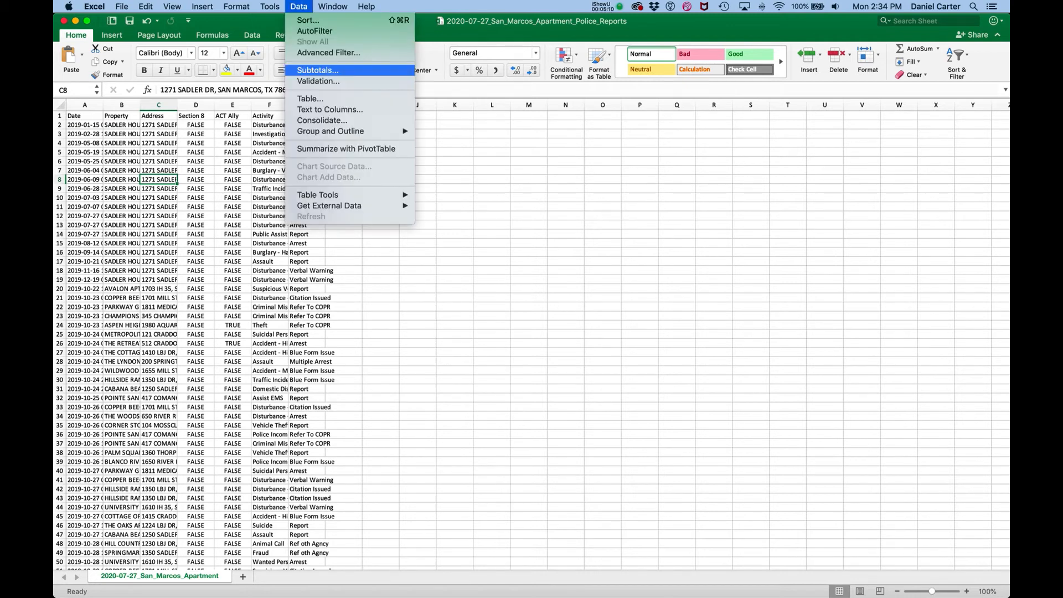
{"action": "left_click", "coordinate": [347, 149]}
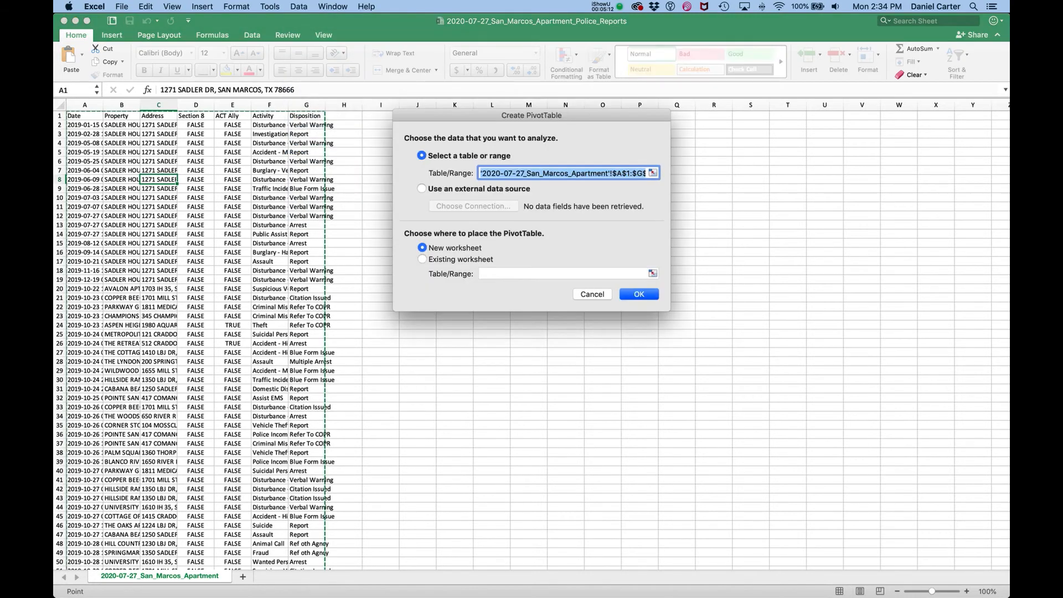
{"action": "key", "text": "Return"}
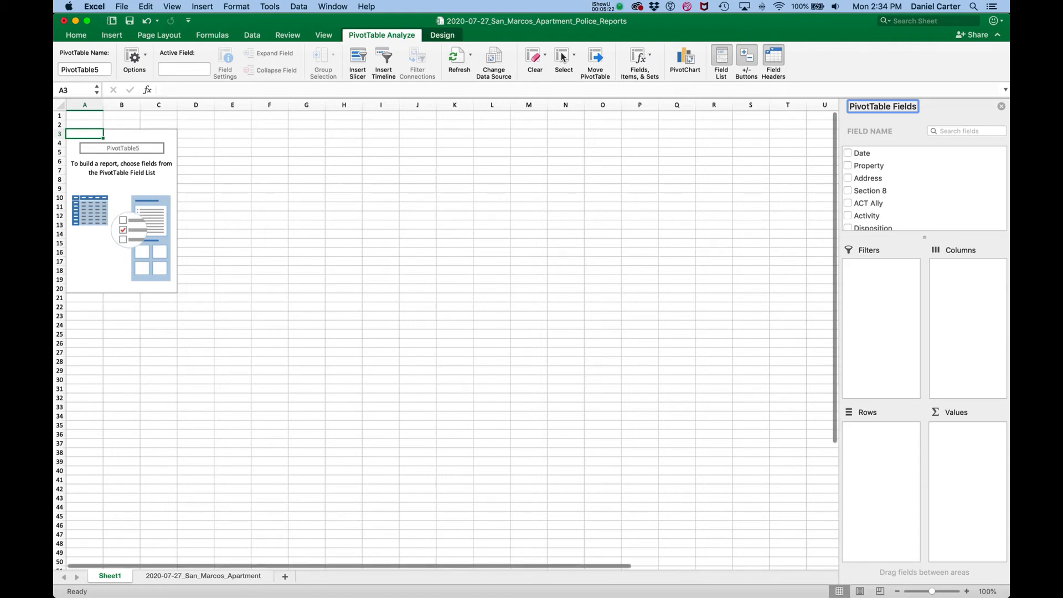
Group the police reports pivot table rows by Property and add a count of Property to its values
{"action": "left_click_drag", "start_coordinate": [869, 165], "coordinate": [871, 469]}
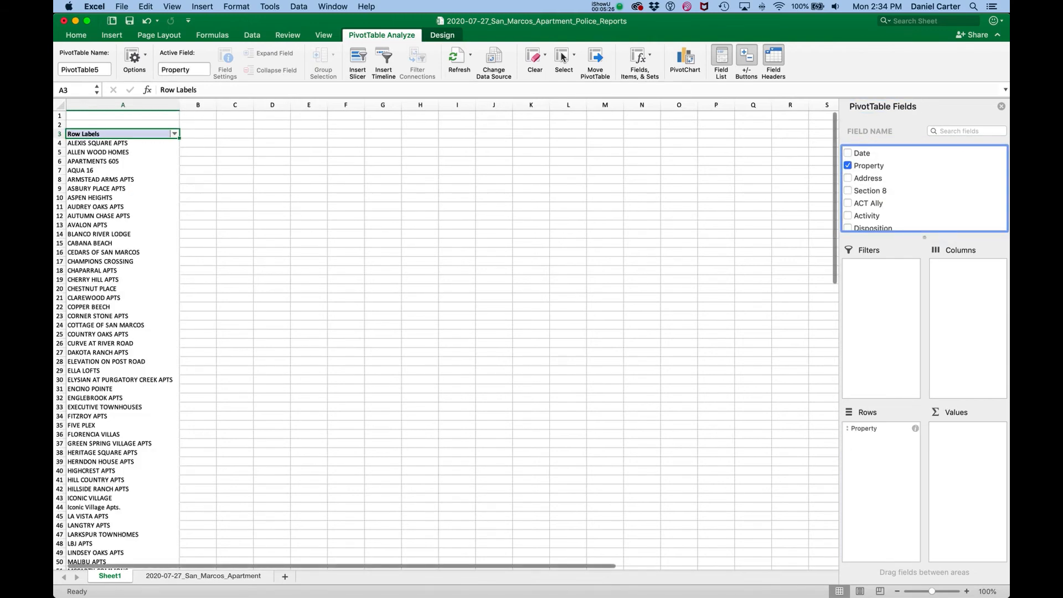
{"action": "scroll", "coordinate": [447, 338], "scroll_direction": "down", "scroll_amount": 10}
{"action": "scroll", "coordinate": [447, 338], "scroll_direction": "up", "scroll_amount": 8}
{"action": "left_click_drag", "start_coordinate": [869, 166], "coordinate": [947, 461]}
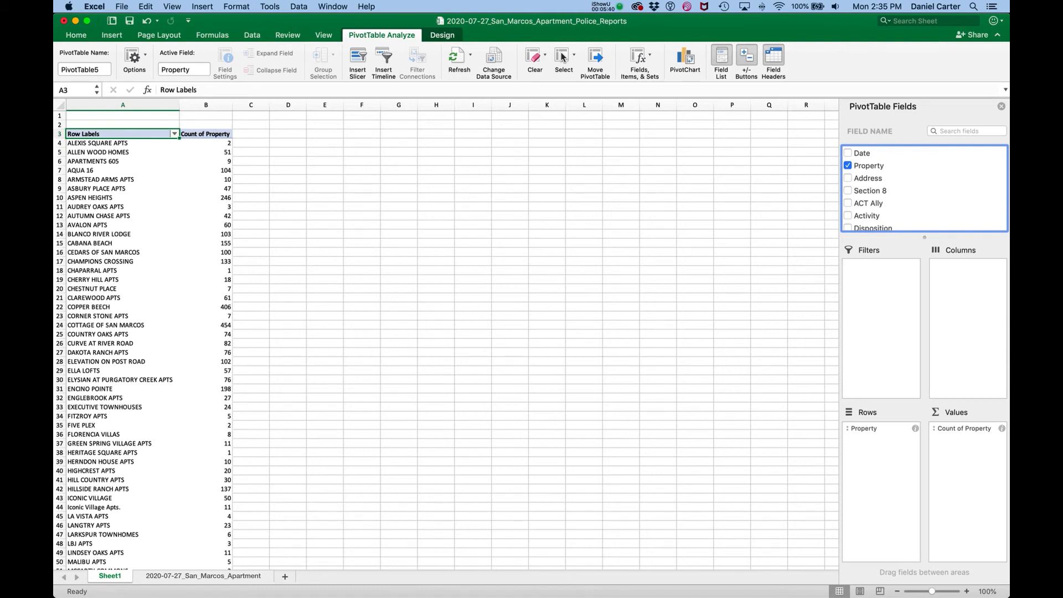
Sort the pivot table's Property rows in descending order by Count of Property
{"action": "left_click", "coordinate": [123, 124]}
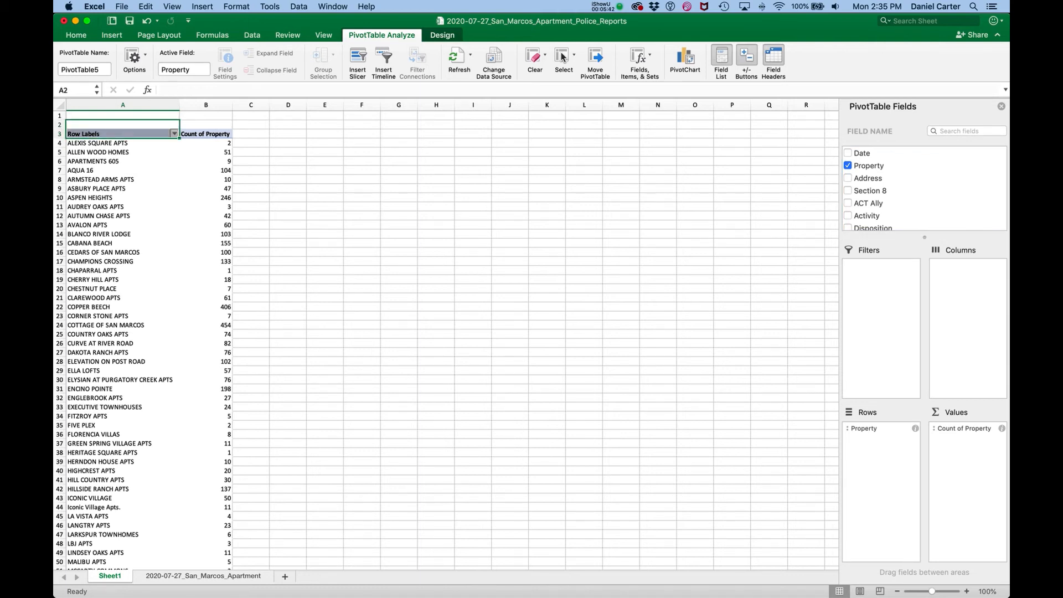
{"action": "left_click", "coordinate": [174, 133]}
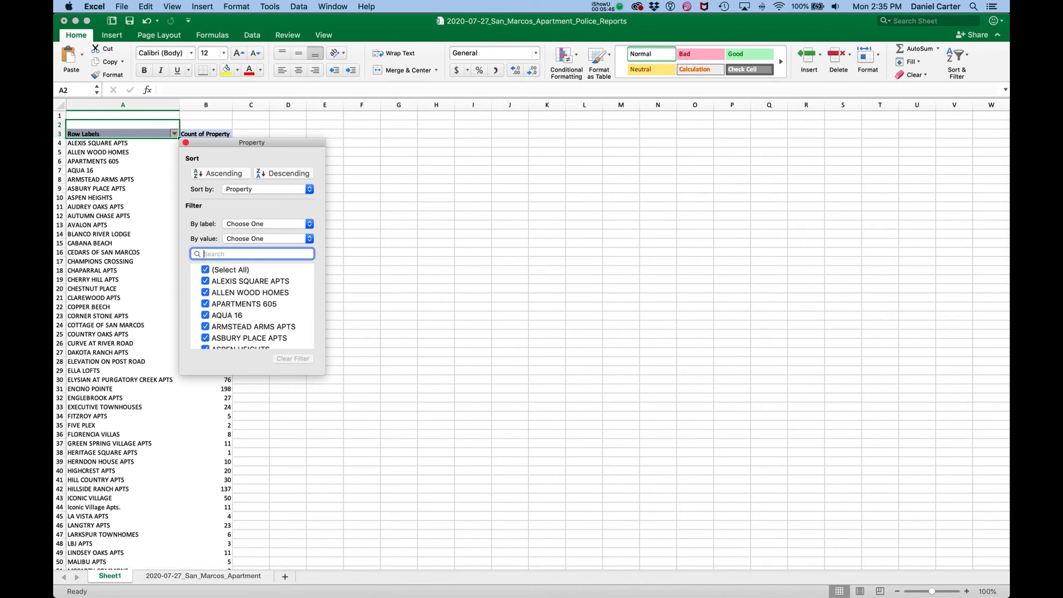
{"action": "left_click", "coordinate": [266, 189]}
{"action": "left_click", "coordinate": [260, 199]}
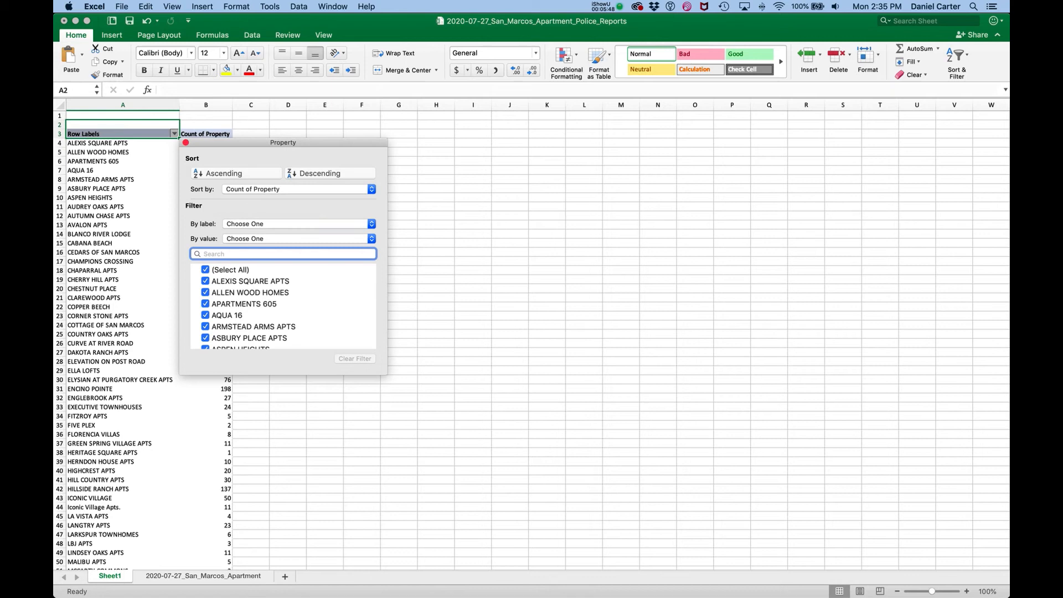
{"action": "left_click", "coordinate": [330, 173]}
{"action": "left_click_drag", "start_coordinate": [305, 143], "coordinate": [449, 184]}
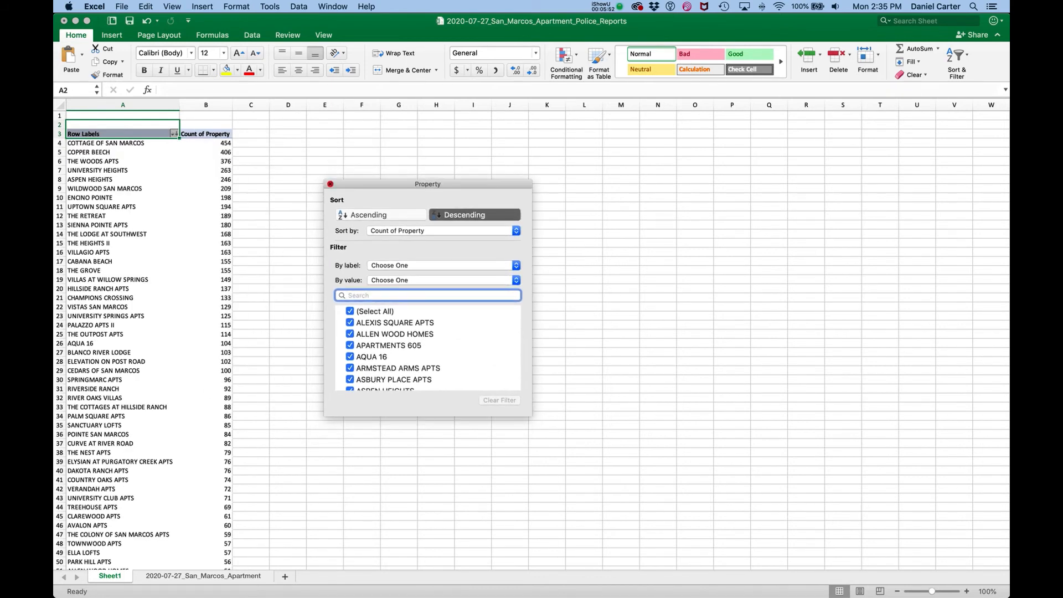
{"action": "left_click", "coordinate": [330, 184]}
{"action": "left_click", "coordinate": [251, 143]}
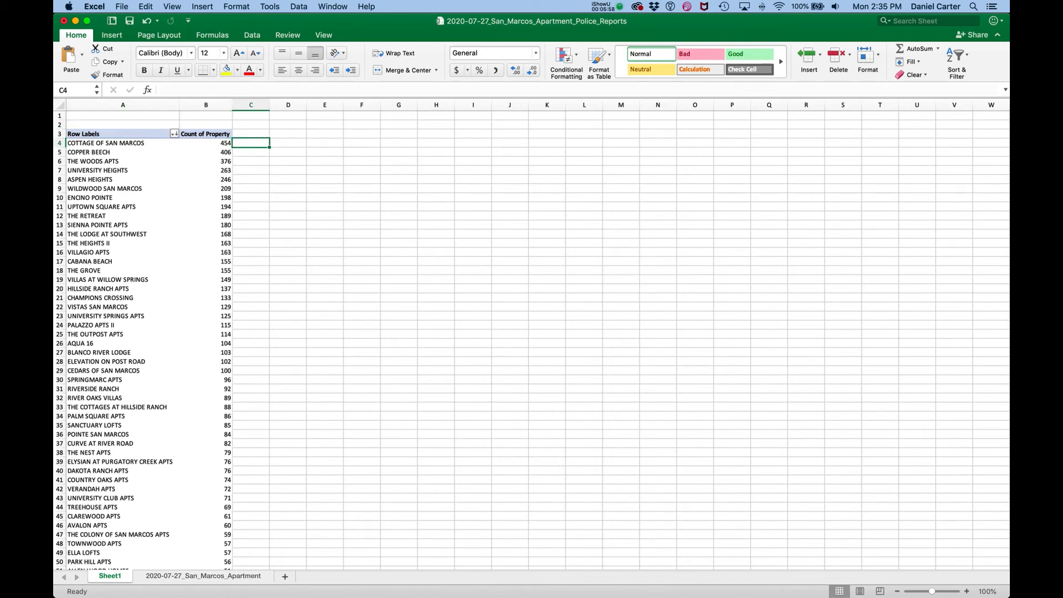
{"action": "key", "text": "ctrl+Up"}
{"action": "left_click", "coordinate": [820, 384]}
{"action": "left_click", "coordinate": [603, 6]}
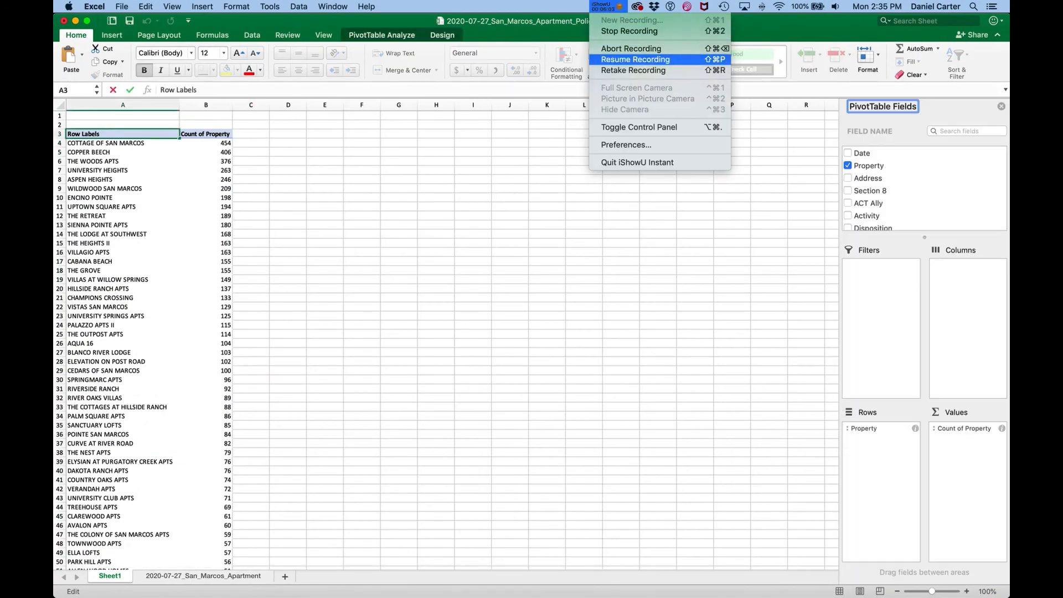
{"action": "left_click", "coordinate": [643, 66]}
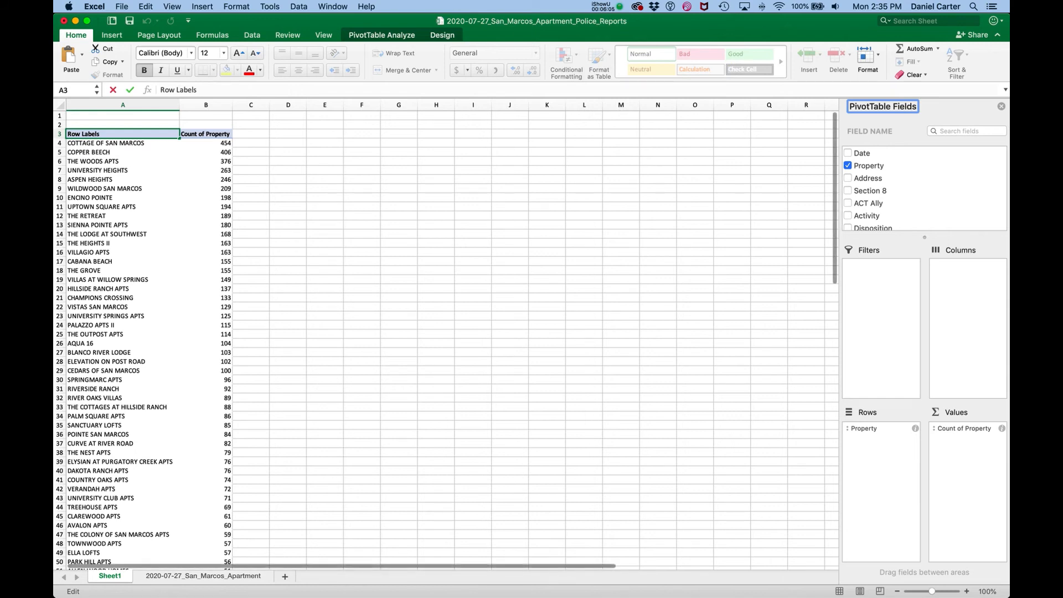
Replace Property with Activity as the pivot table's row field, keeping Count of Property in the values
{"action": "left_click", "coordinate": [869, 165]}
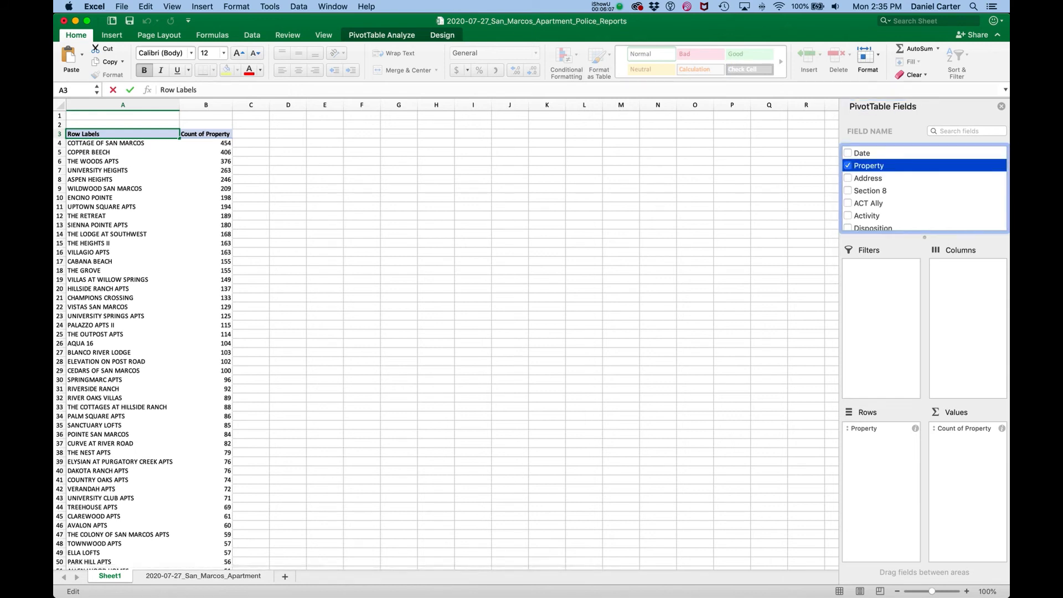
{"action": "mouse_move", "coordinate": [864, 428]}
{"action": "left_mouse_down"}
{"action": "mouse_move", "coordinate": [866, 174]}
{"action": "mouse_move", "coordinate": [859, 443]}
{"action": "left_mouse_up"}
{"action": "scroll", "coordinate": [873, 185], "scroll_direction": "down", "scroll_amount": 2}
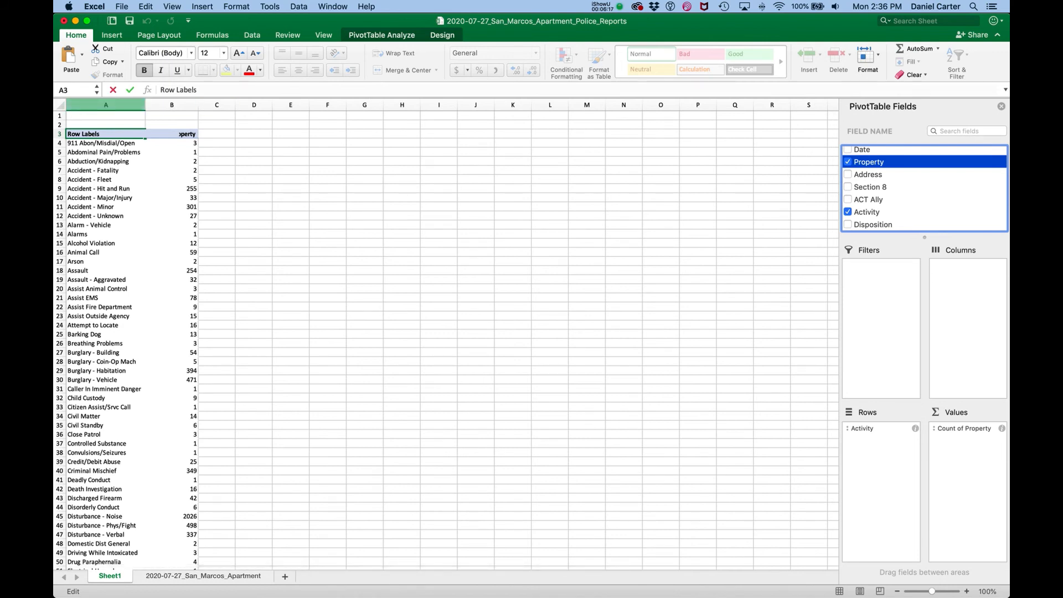
Sort the pivot table's Activity rows in descending order by Count of Property
{"action": "left_click", "coordinate": [105, 104]}
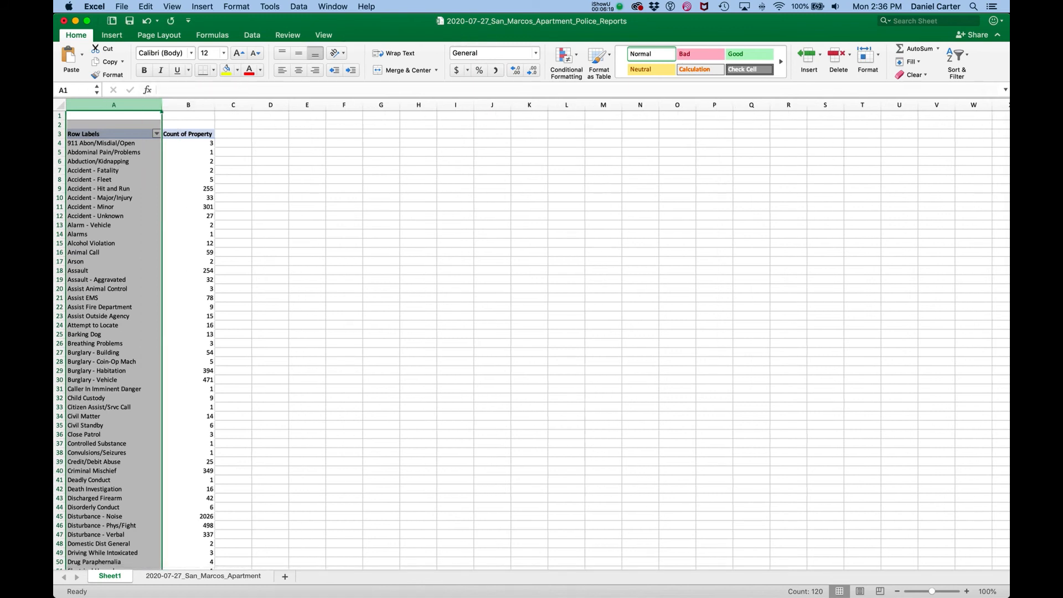
{"action": "left_click", "coordinate": [156, 134]}
{"action": "left_click", "coordinate": [266, 173]}
{"action": "left_click", "coordinate": [249, 189]}
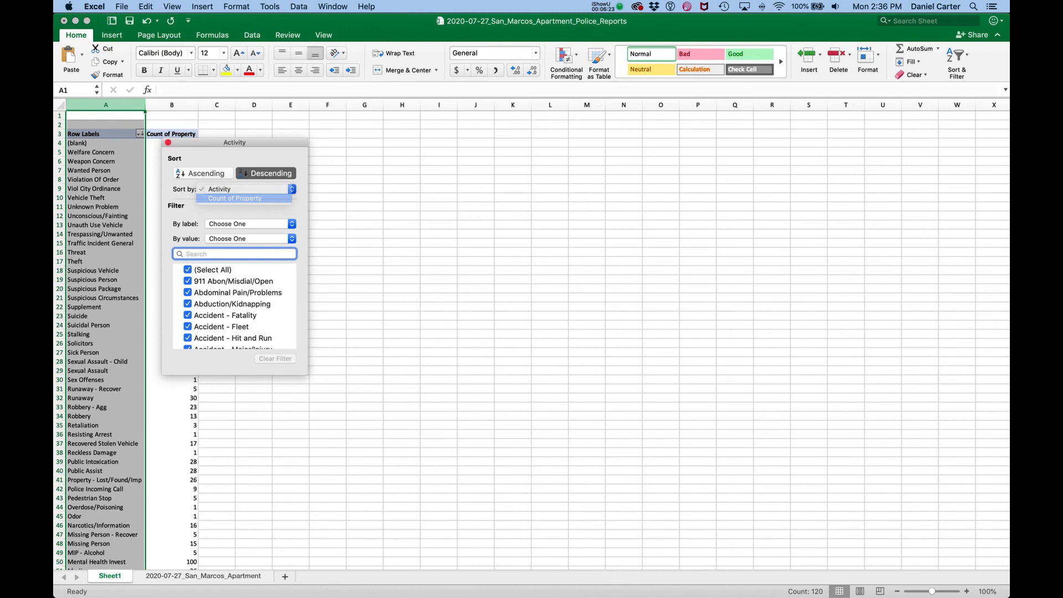
{"action": "left_click", "coordinate": [235, 197]}
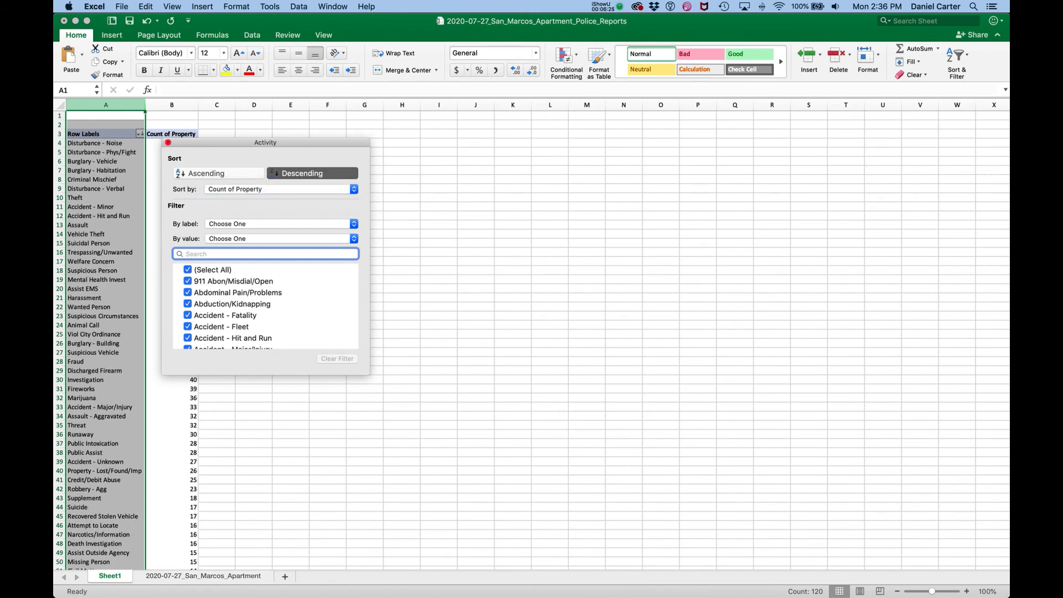
{"action": "left_click", "coordinate": [168, 142]}
{"action": "left_click", "coordinate": [168, 143]}
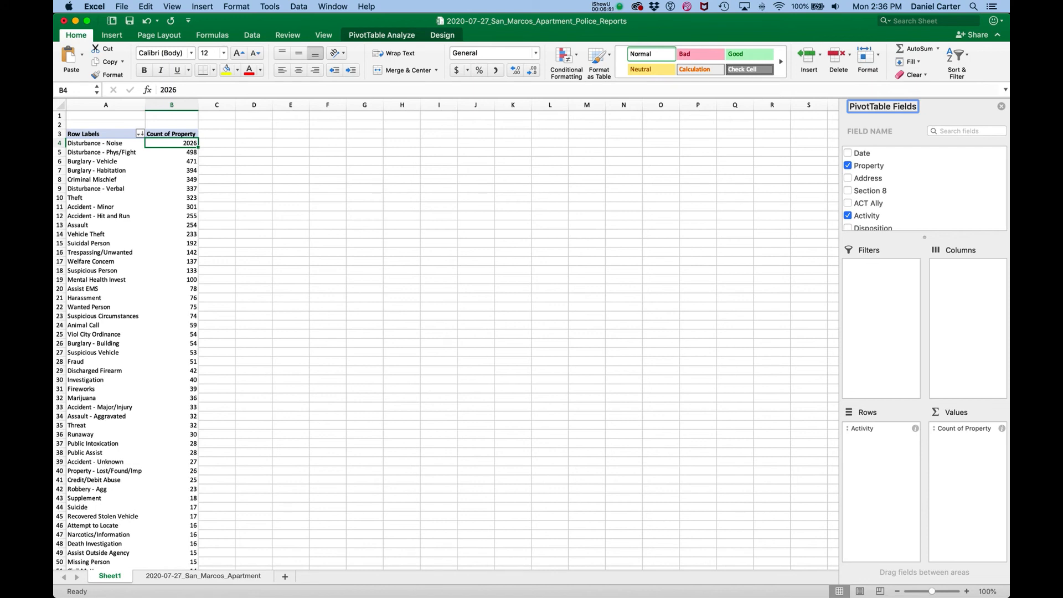
Nest Property under Activity in the pivot table rows and collapse the Disturbance - Noise group, leaving Disturbance - Phys/Fight expanded
{"action": "left_click_drag", "start_coordinate": [869, 166], "coordinate": [864, 444]}
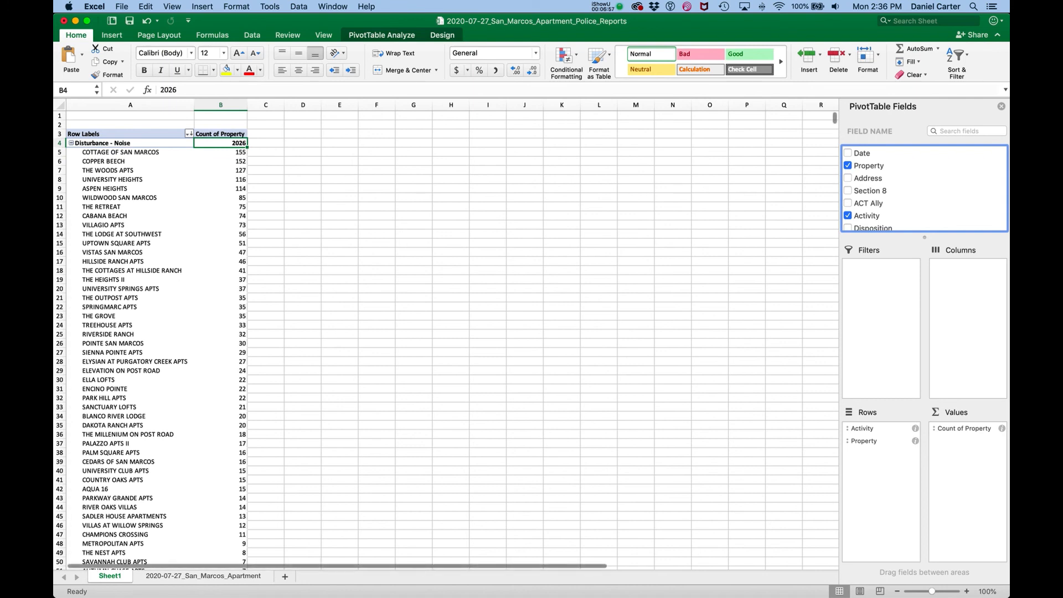
{"action": "left_click", "coordinate": [72, 143]}
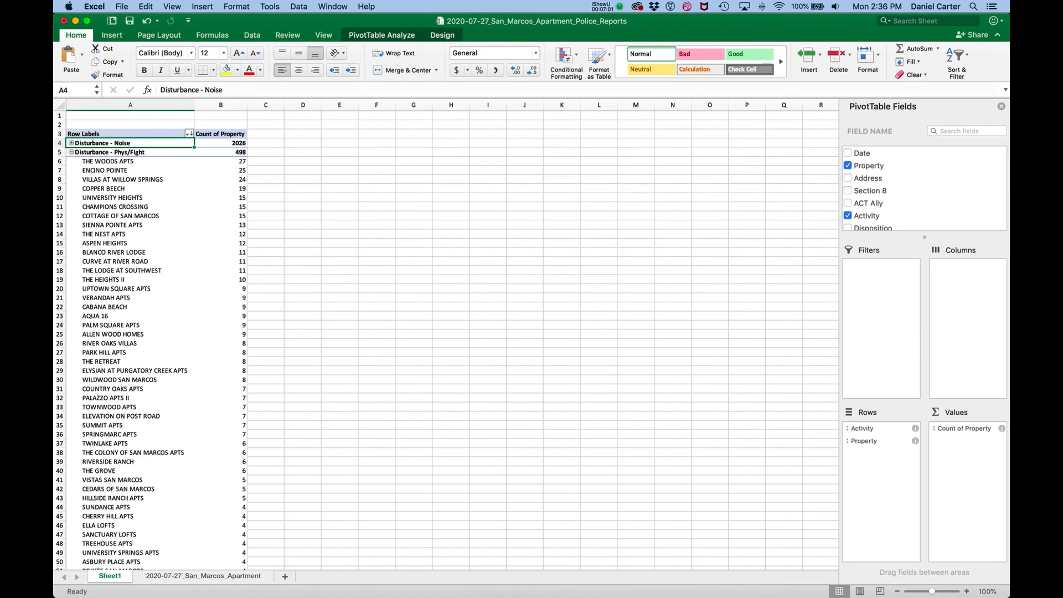
{"action": "left_click", "coordinate": [71, 152]}
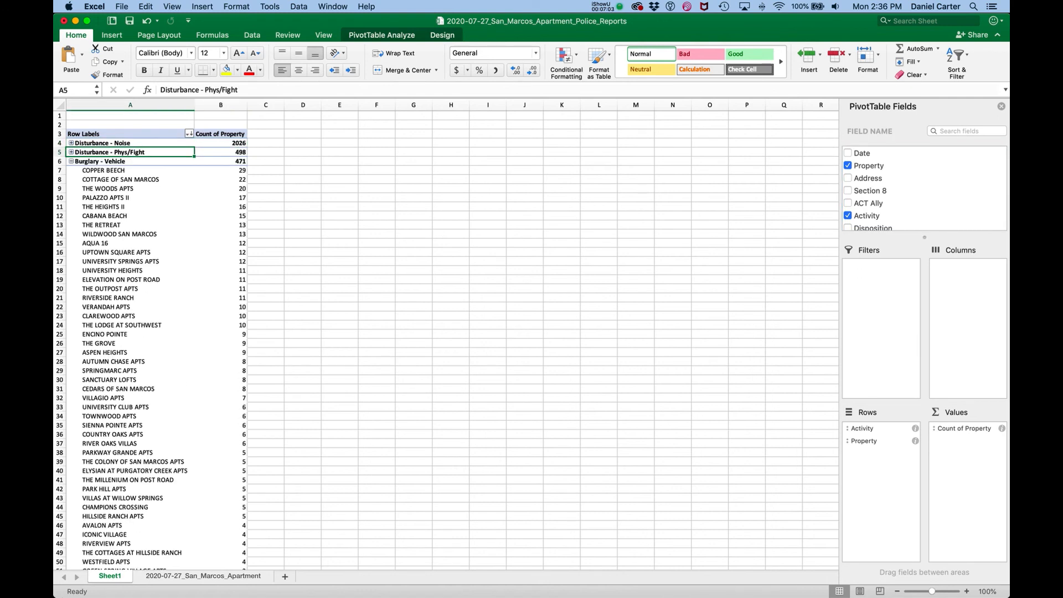
{"action": "left_click", "coordinate": [71, 152]}
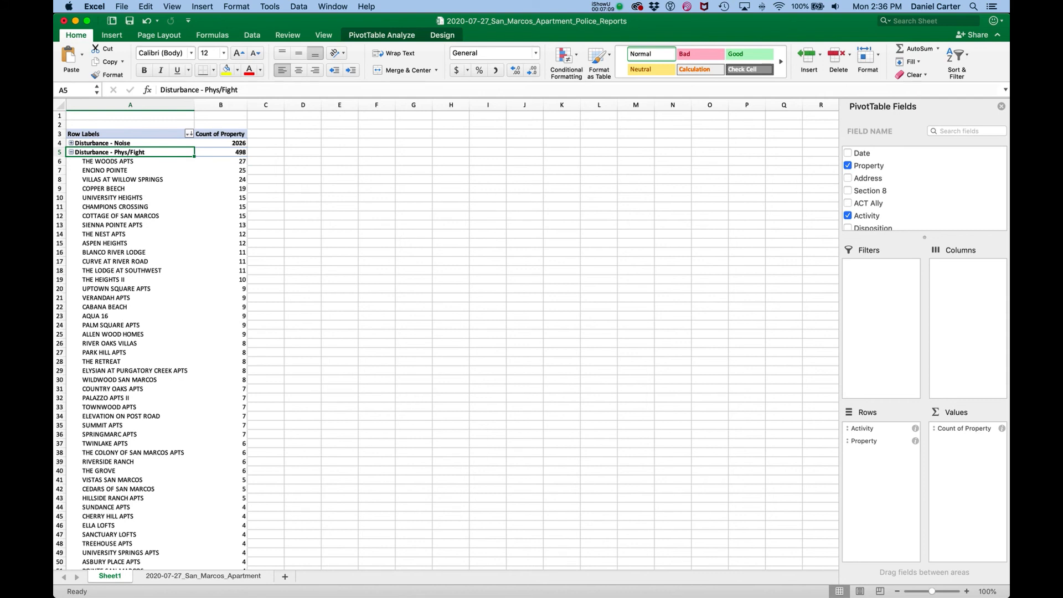
{"action": "scroll", "coordinate": [446, 339], "scroll_direction": "down", "scroll_amount": 10}
{"action": "scroll", "coordinate": [446, 340], "scroll_direction": "up", "scroll_amount": 10}
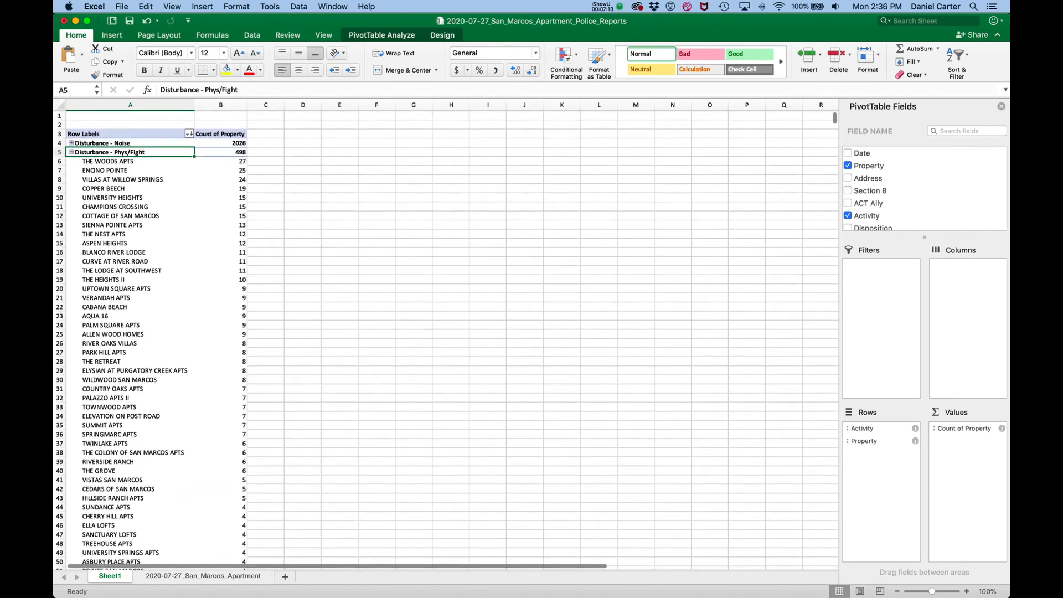